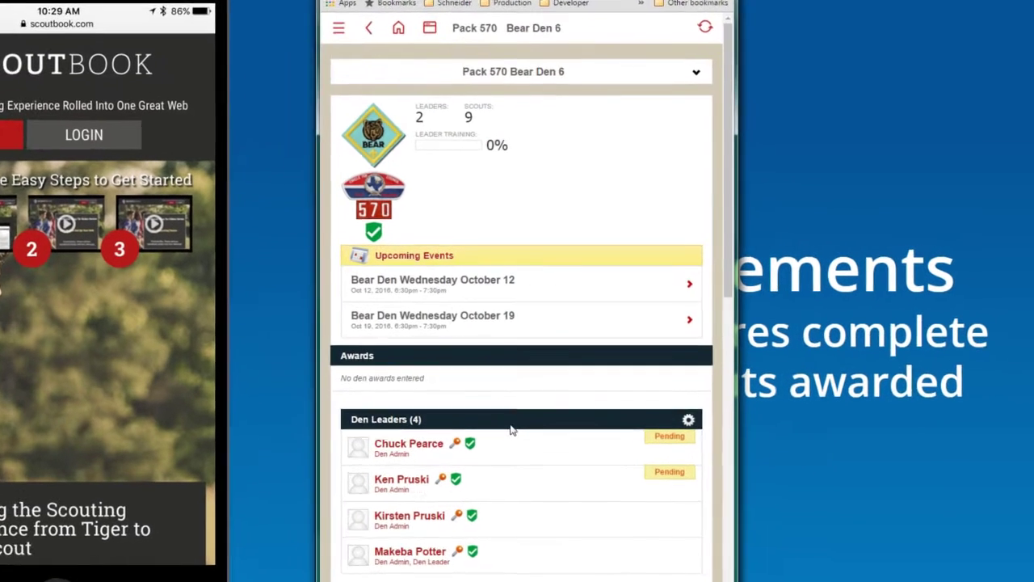
# Step: Open the quick entry form for adventures from the Pack 570 Bear Den 6 page
pyautogui.scroll(-1, 475, 274)
pyautogui.scroll(-1, 475, 275)
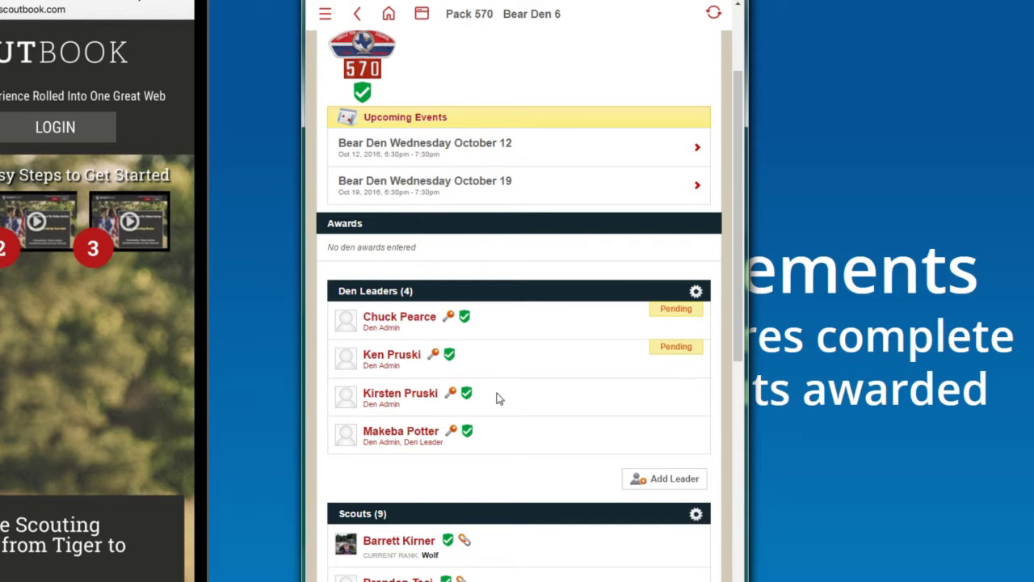
pyautogui.scroll(-5, 522, 404)
pyautogui.scroll(-3, 505, 261)
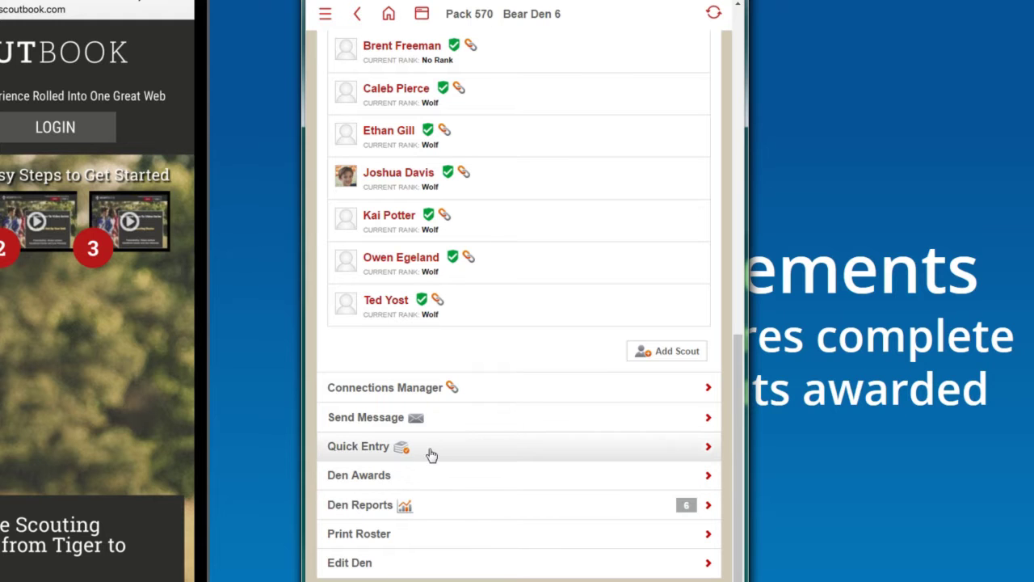
pyautogui.click(501, 448)
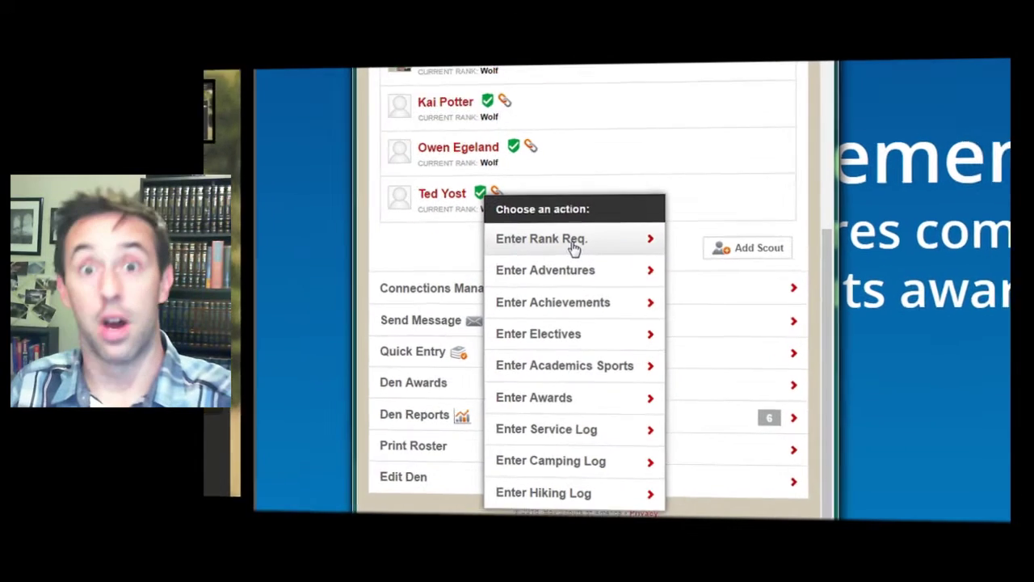
pyautogui.click(576, 246)
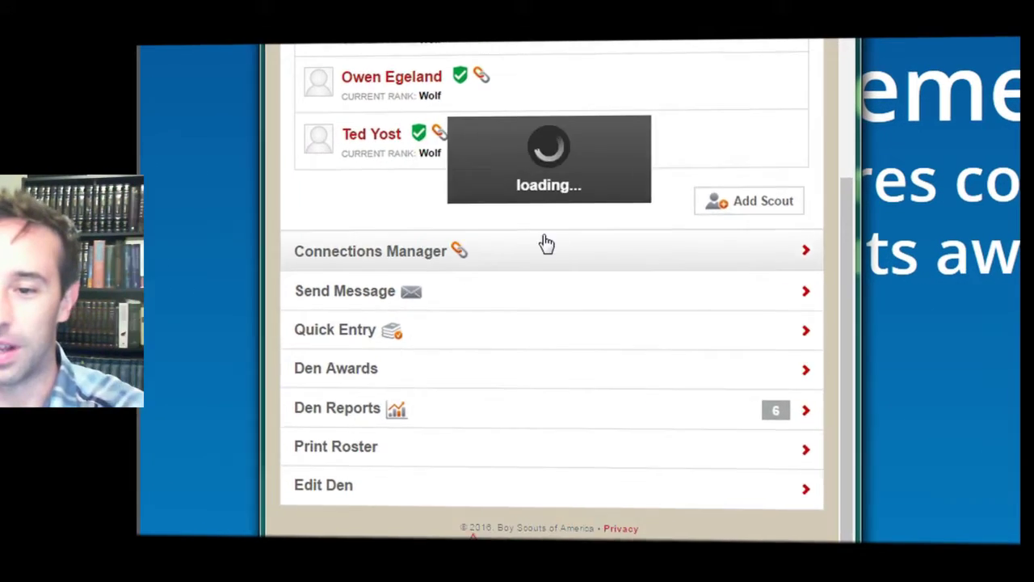
pyautogui.click(475, 105)
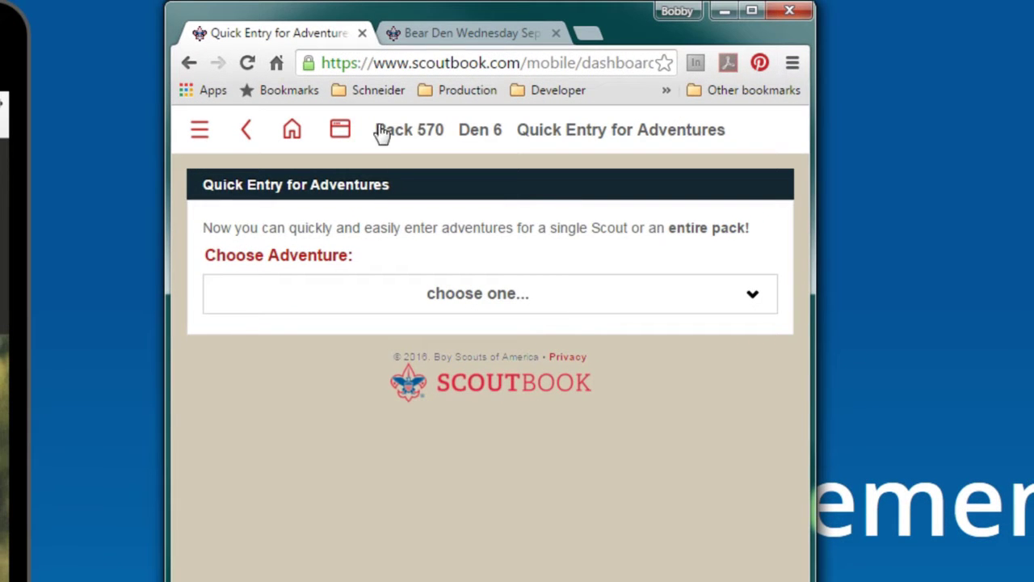
# Step: Open the Bear Den Wednesday September 28 event for editing and review its attendance and planned advancement
pyautogui.click(450, 34)
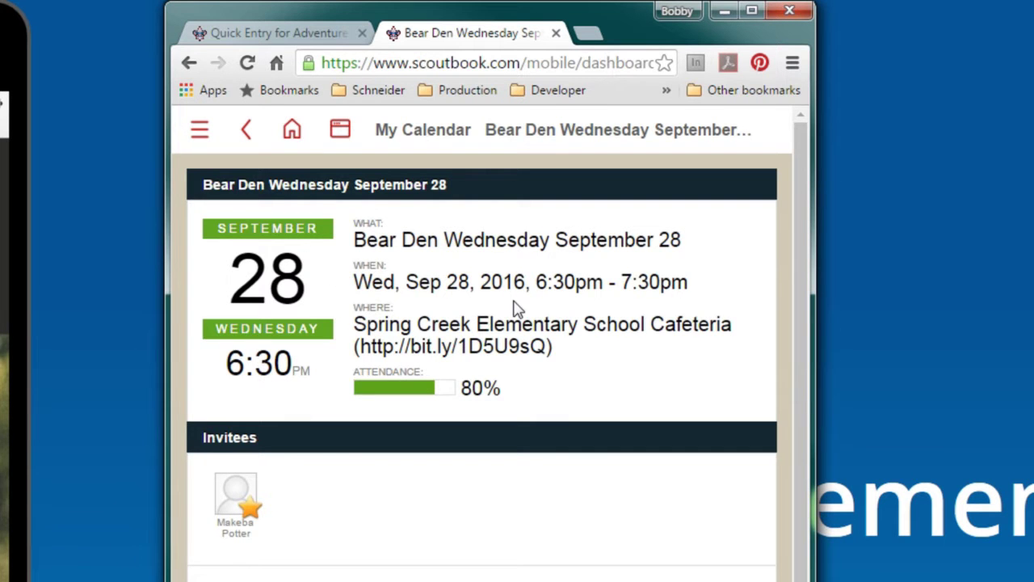
pyautogui.scroll(-1, 517, 307)
pyautogui.scroll(1, 517, 307)
pyautogui.scroll(-1, 517, 307)
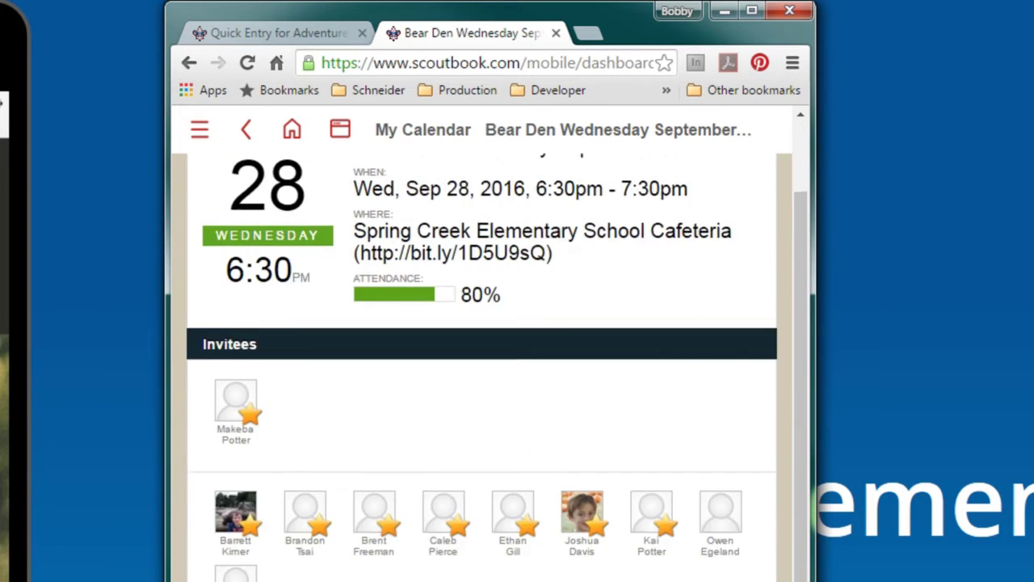
pyautogui.scroll(-2, 485, 364)
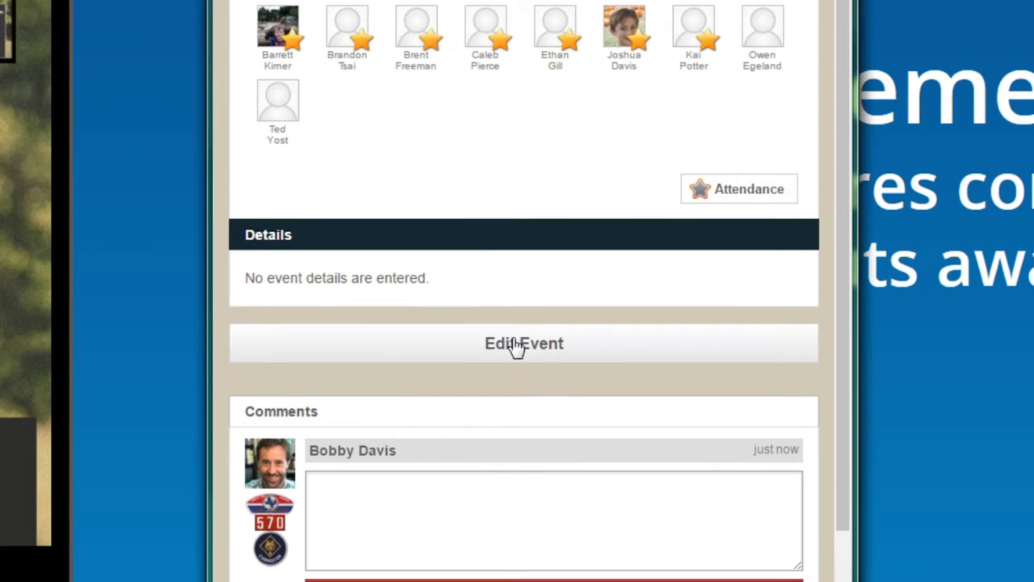
pyautogui.click(509, 425)
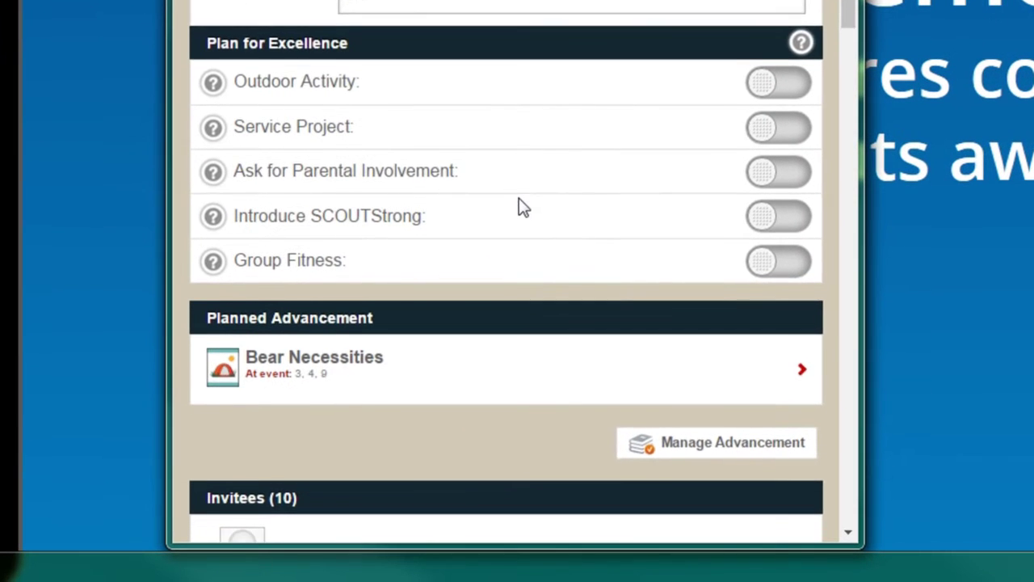
pyautogui.scroll(-1, 521, 206)
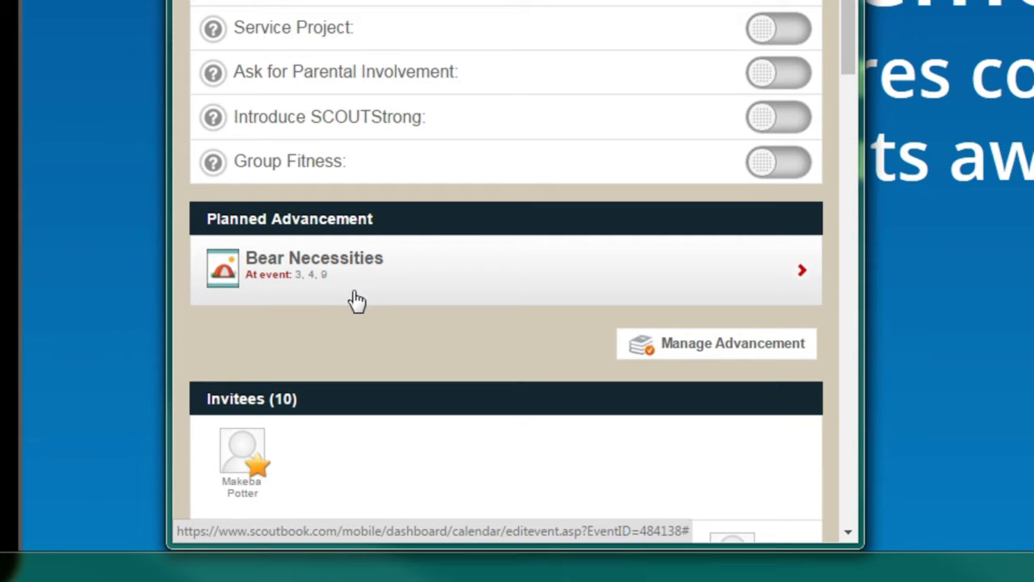
pyautogui.scroll(1, 357, 300)
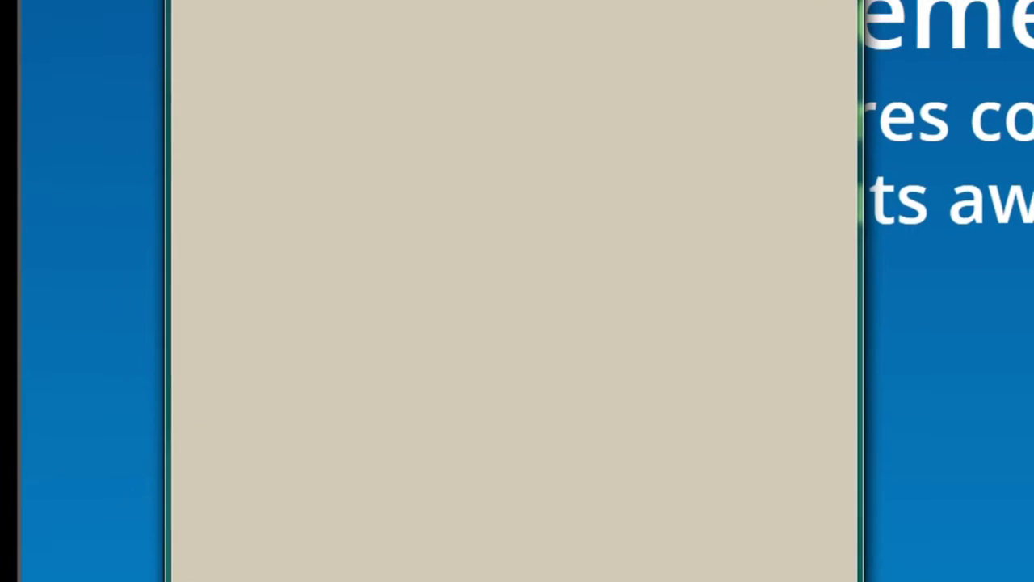
# Step: In the adventure quick entry form, choose Bear Necessities and set the completion date to 09/21/2016
pyautogui.click(505, 131)
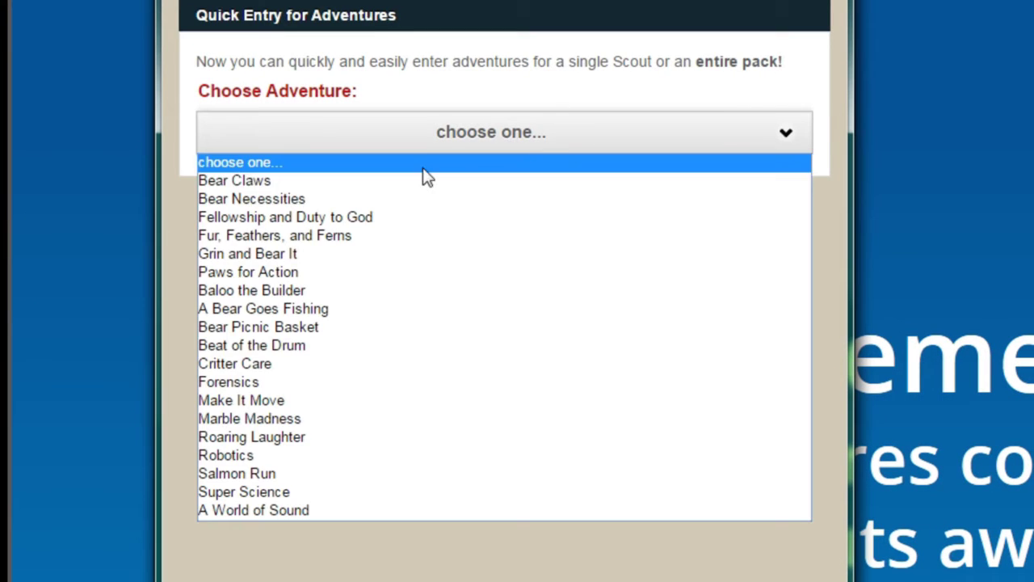
pyautogui.click(309, 199)
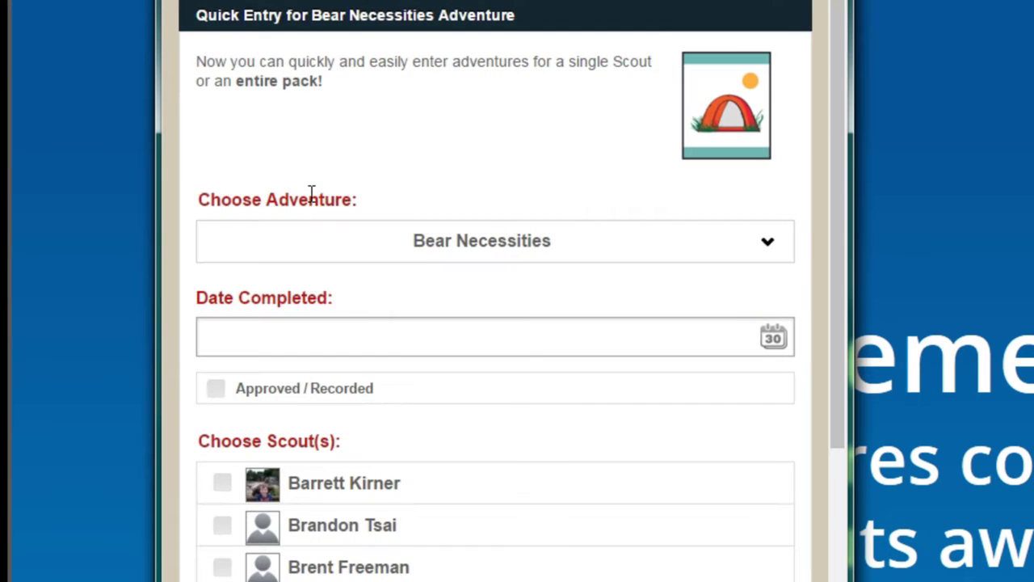
pyautogui.click(774, 338)
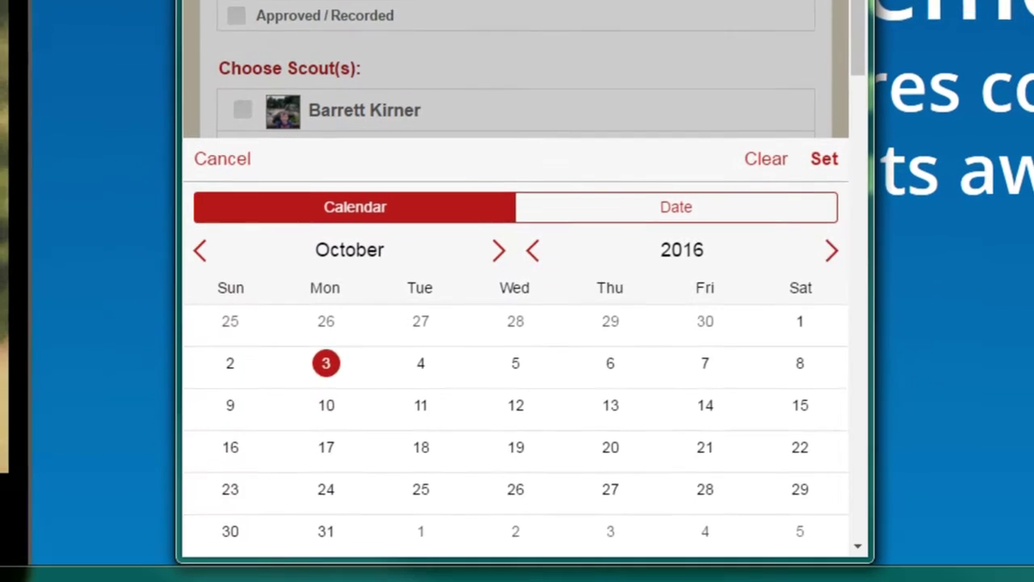
pyautogui.click(202, 252)
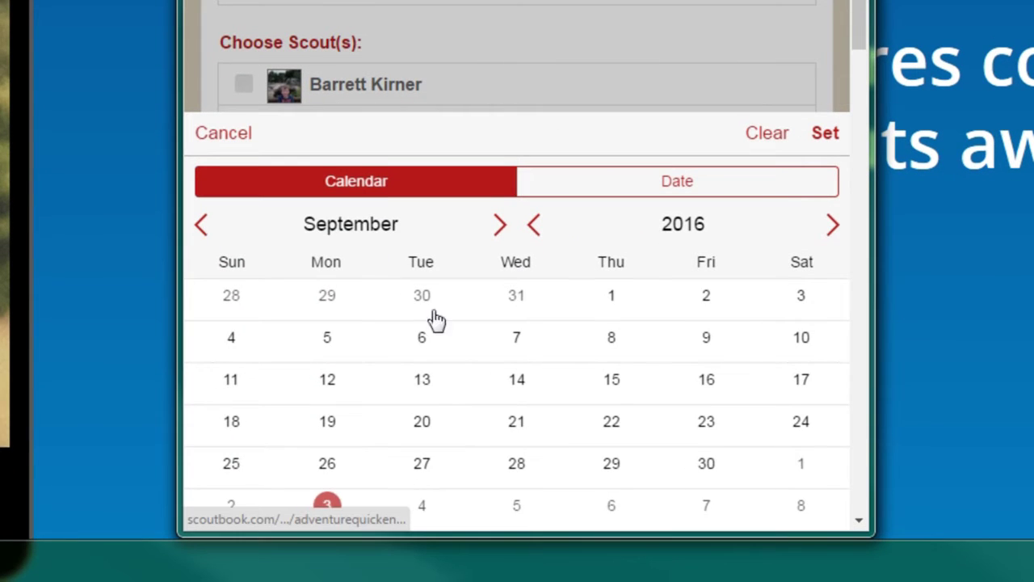
pyautogui.click(514, 430)
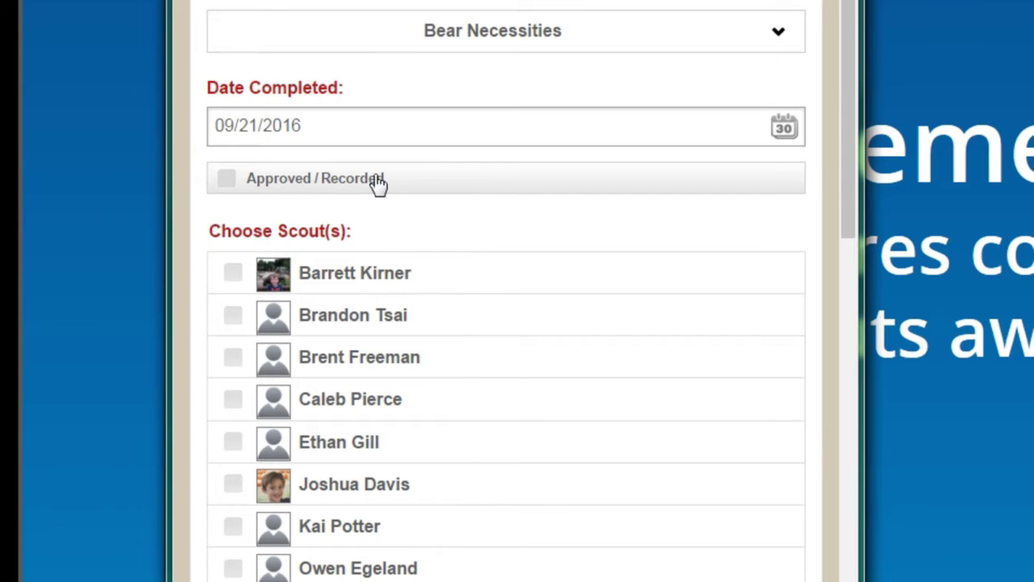
# Step: Select the first eight scouts in the list and mark the entry as Approved / Recorded
pyautogui.click(236, 279)
pyautogui.click(238, 320)
pyautogui.click(230, 363)
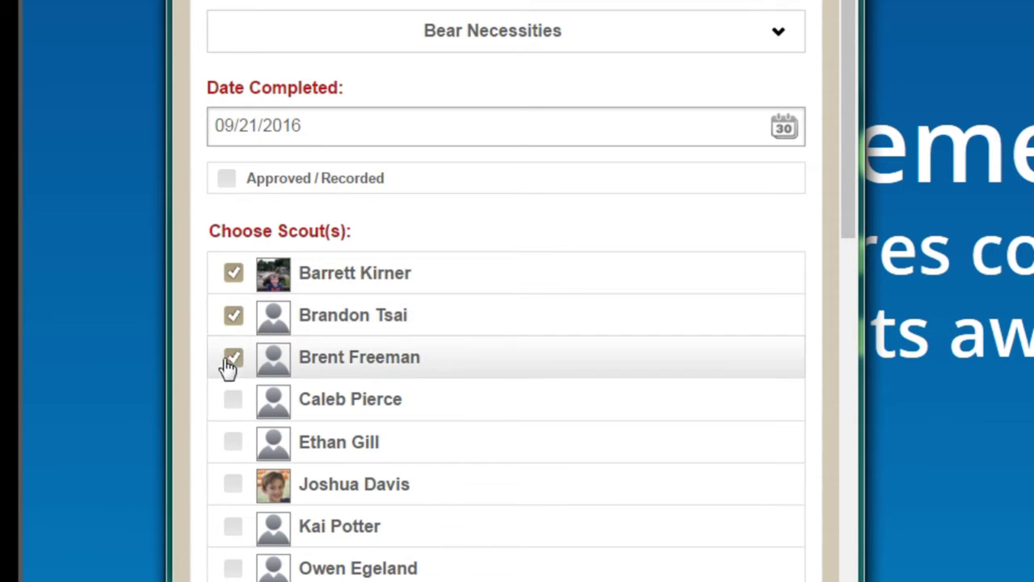
pyautogui.click(233, 403)
pyautogui.click(232, 444)
pyautogui.click(233, 485)
pyautogui.click(233, 528)
pyautogui.click(233, 568)
pyautogui.scroll(-8, 388, 501)
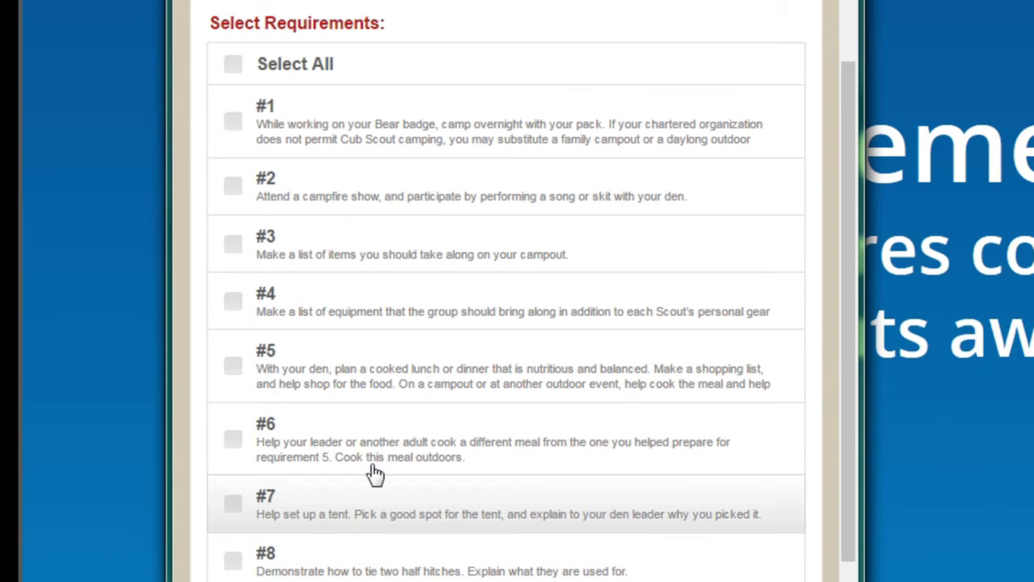
pyautogui.scroll(8, 386, 446)
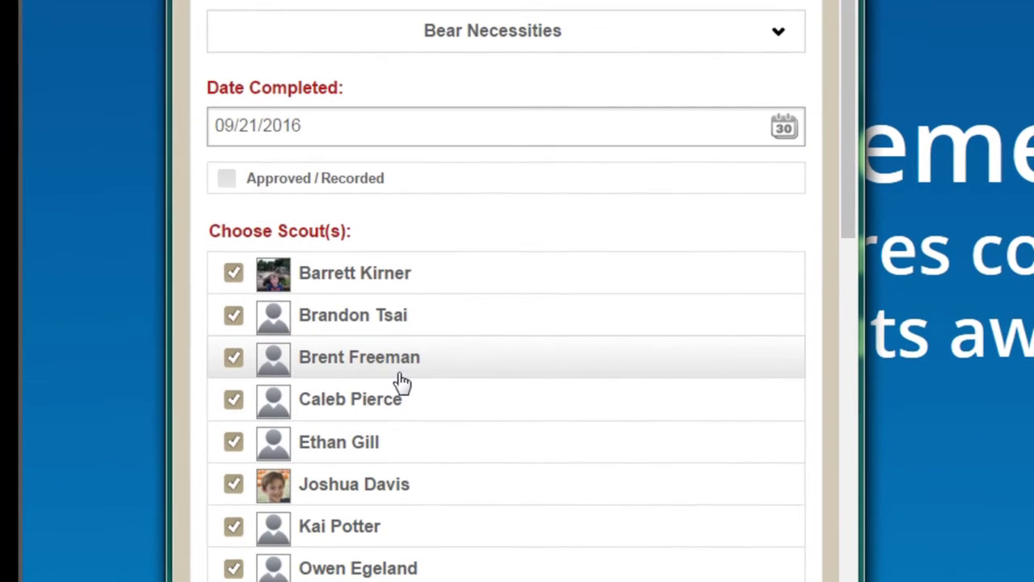
pyautogui.click(260, 188)
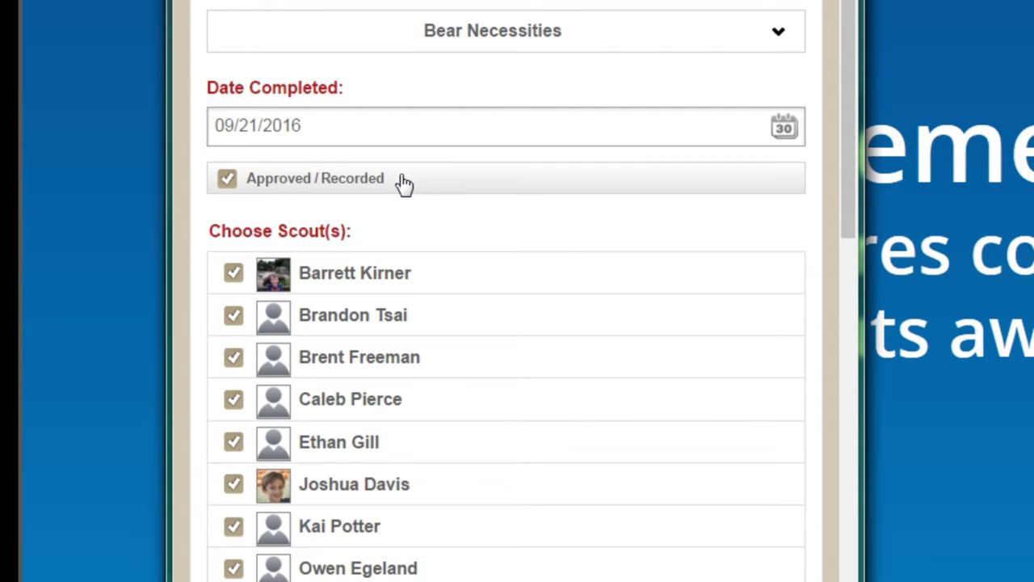
# Step: Select requirement #7 about setting up a tent and save the Bear Necessities entry
pyautogui.scroll(-10, 381, 194)
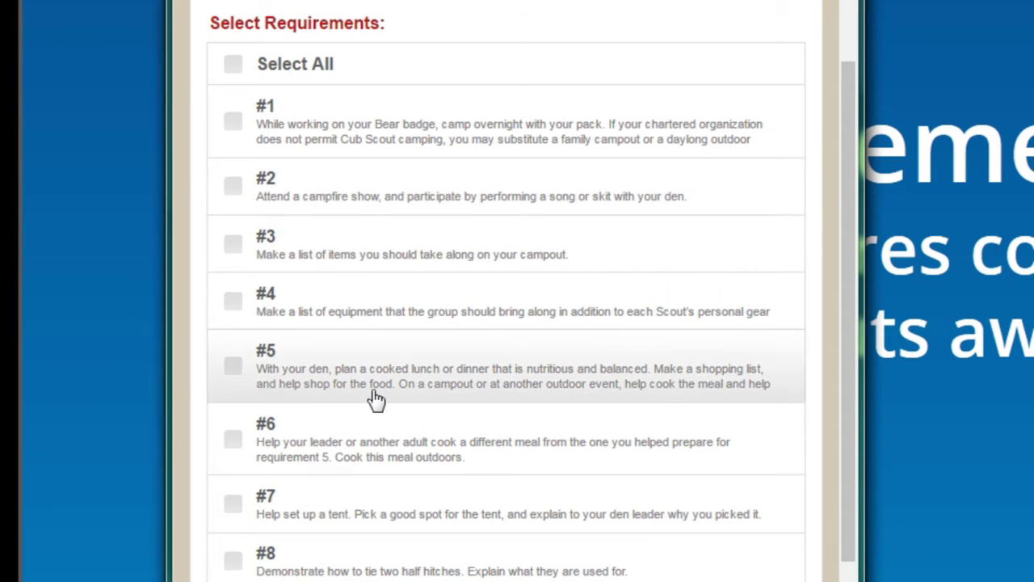
pyautogui.click(236, 509)
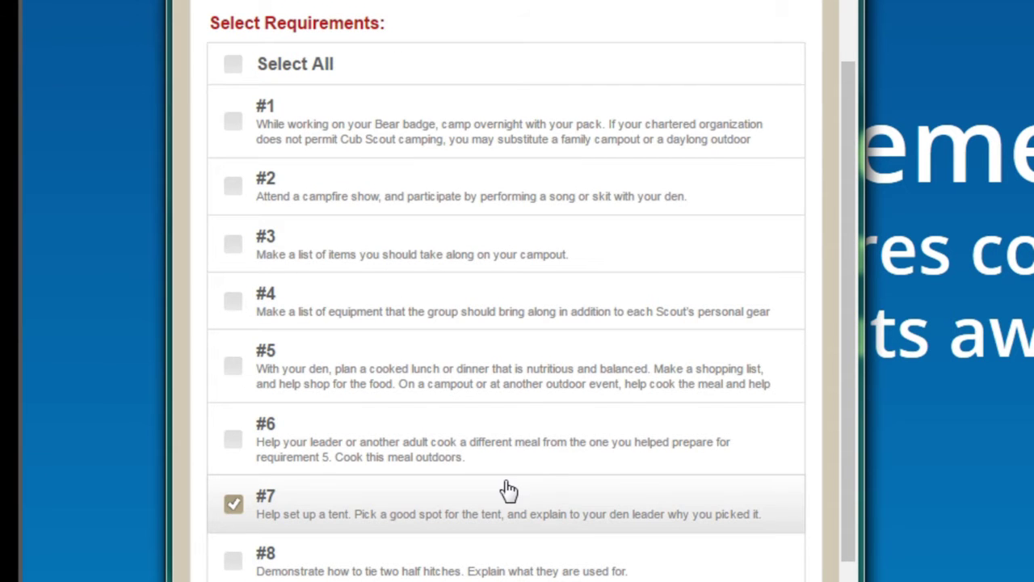
pyautogui.scroll(-4, 505, 485)
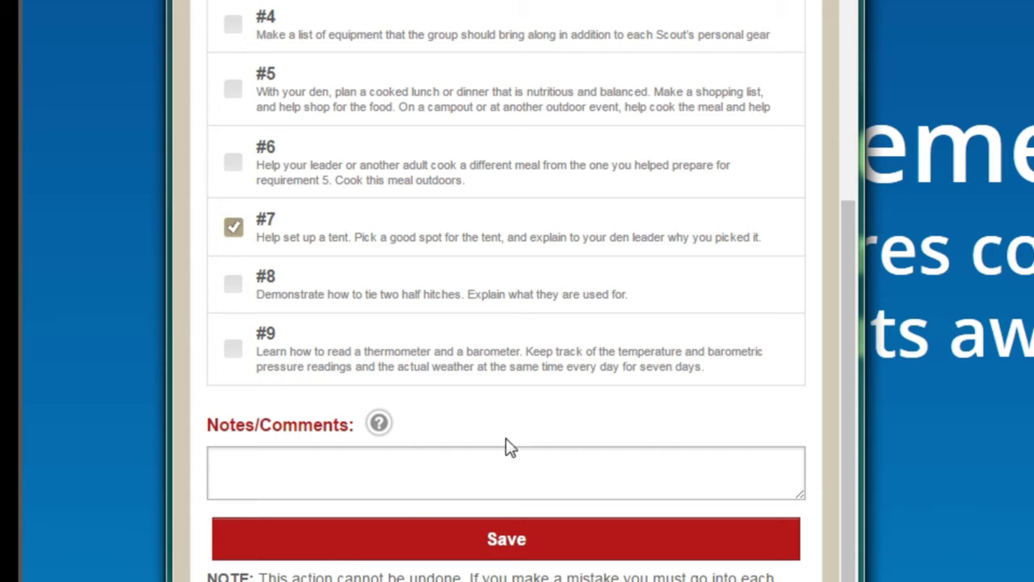
pyautogui.click(491, 532)
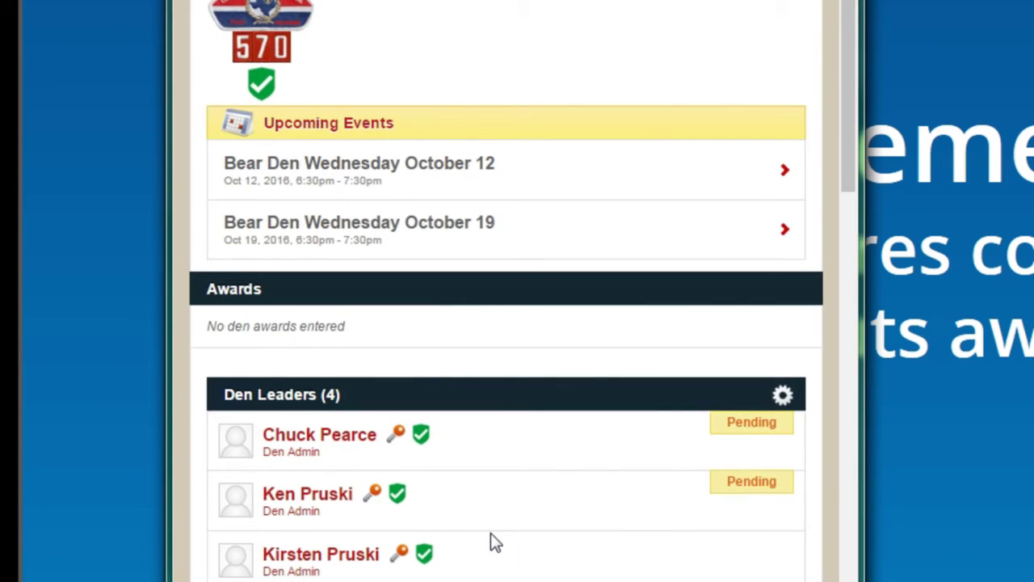
# Step: Start another adventure quick entry for the Bear den from its den page
pyautogui.scroll(-8, 491, 533)
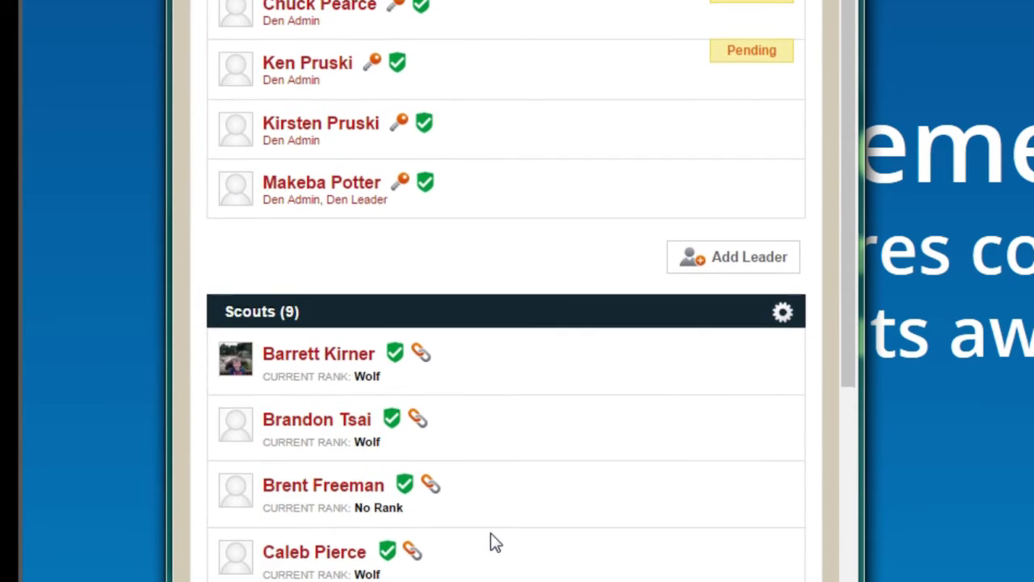
pyautogui.scroll(-4, 491, 534)
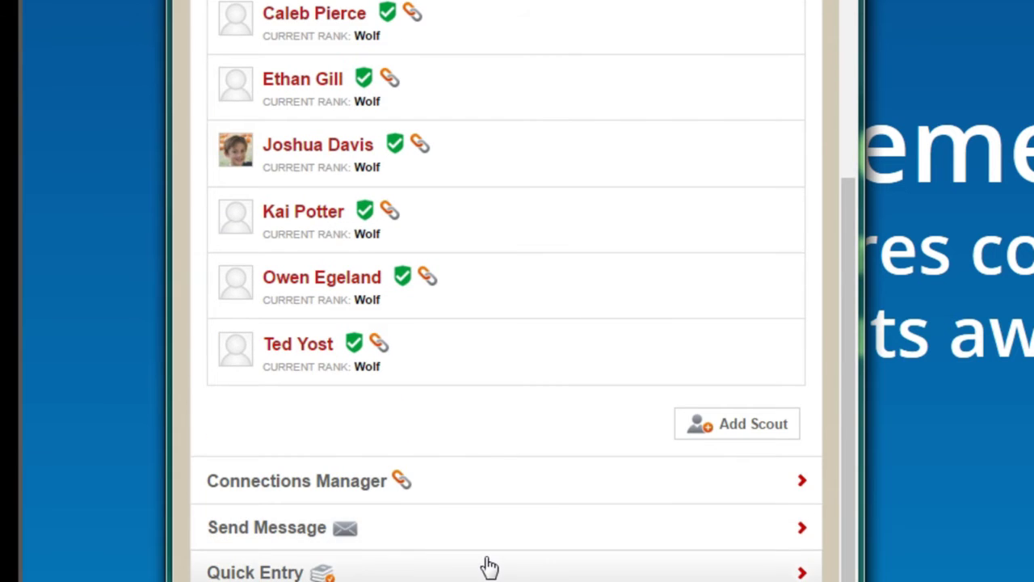
pyautogui.scroll(-2, 489, 561)
pyautogui.click(512, 483)
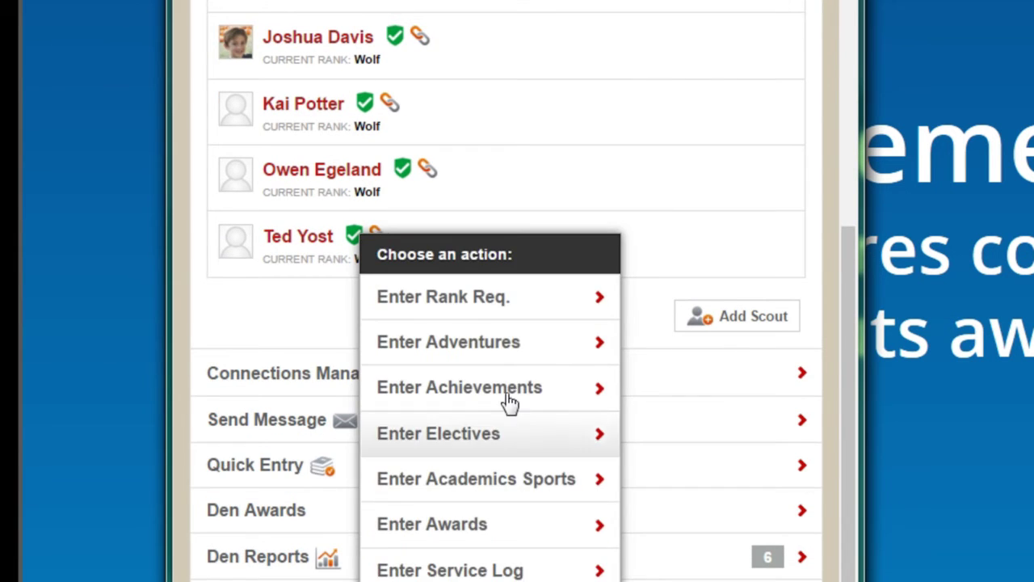
pyautogui.click(497, 344)
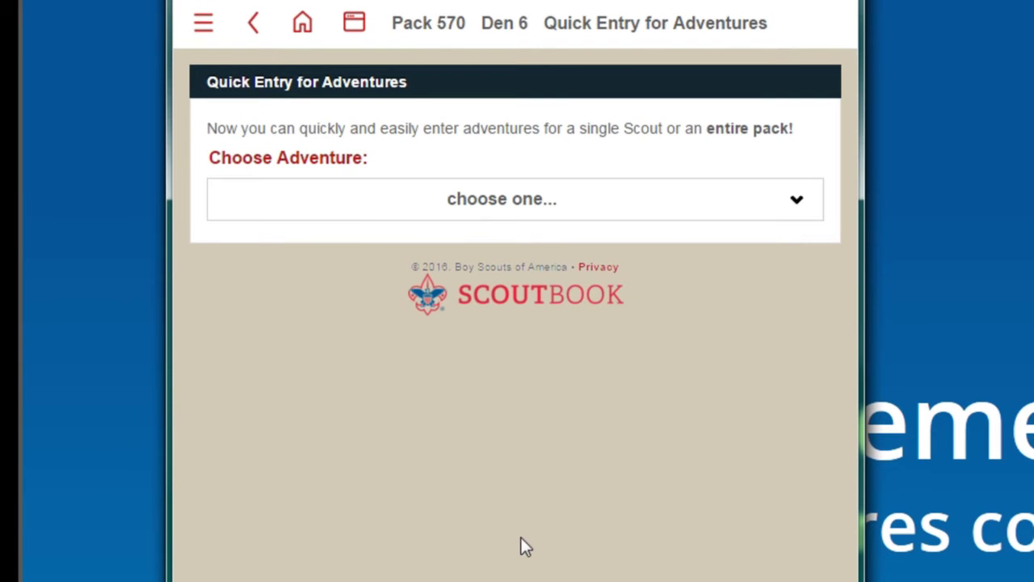
# Step: Choose the Bear Necessities adventure and set its completion date to September 28, 2016
pyautogui.click(524, 198)
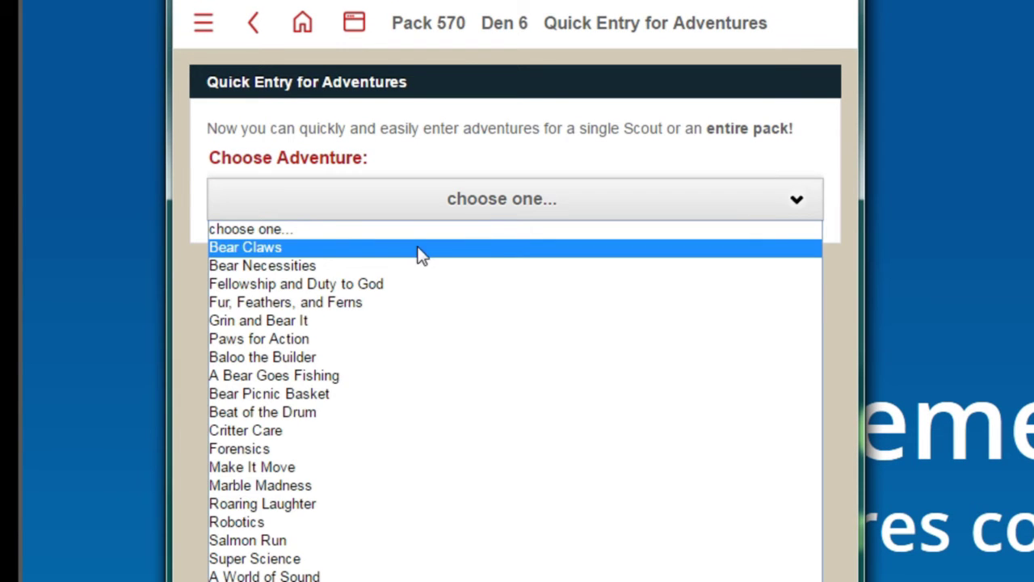
pyautogui.click(341, 267)
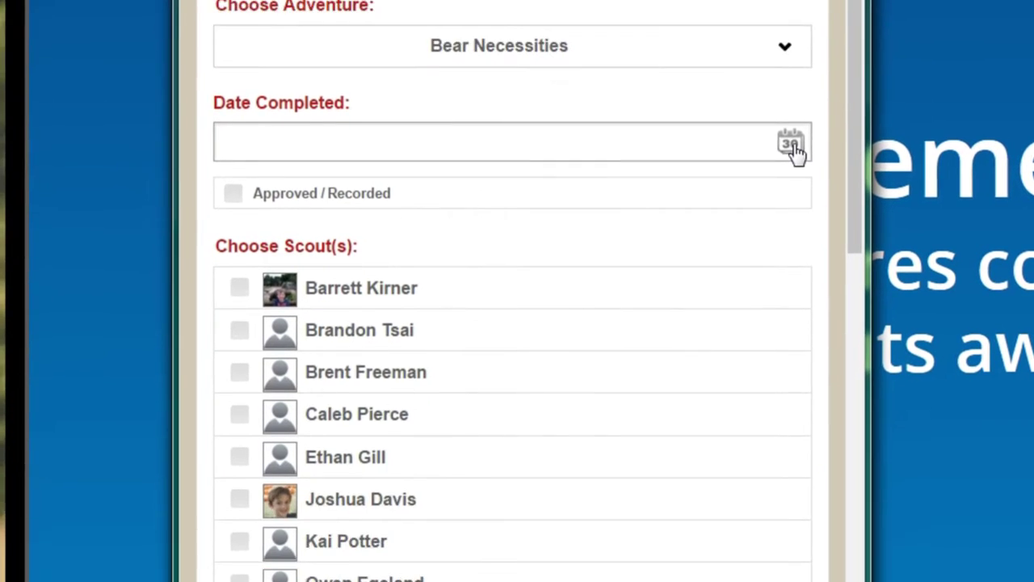
pyautogui.click(791, 144)
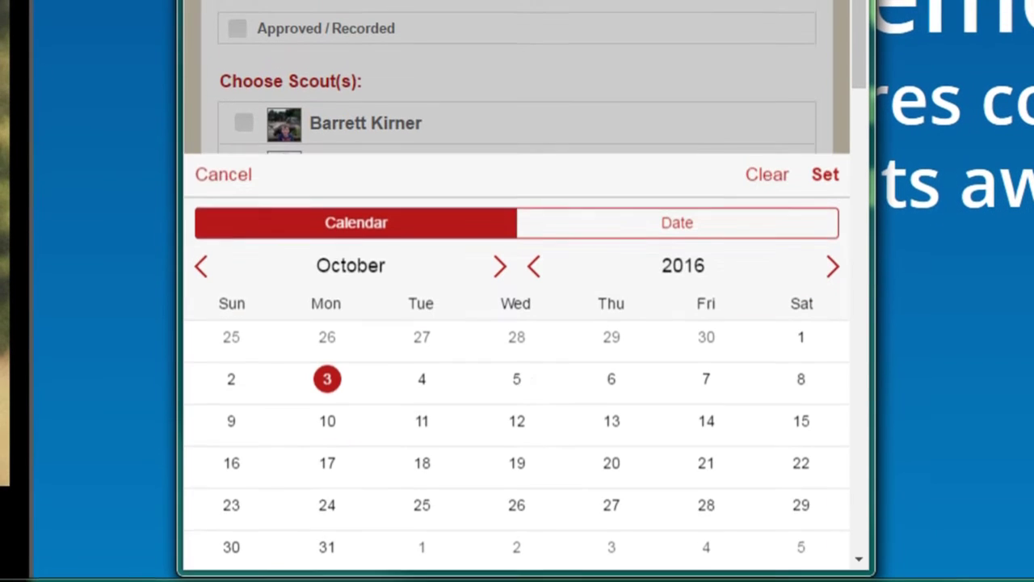
pyautogui.click(201, 259)
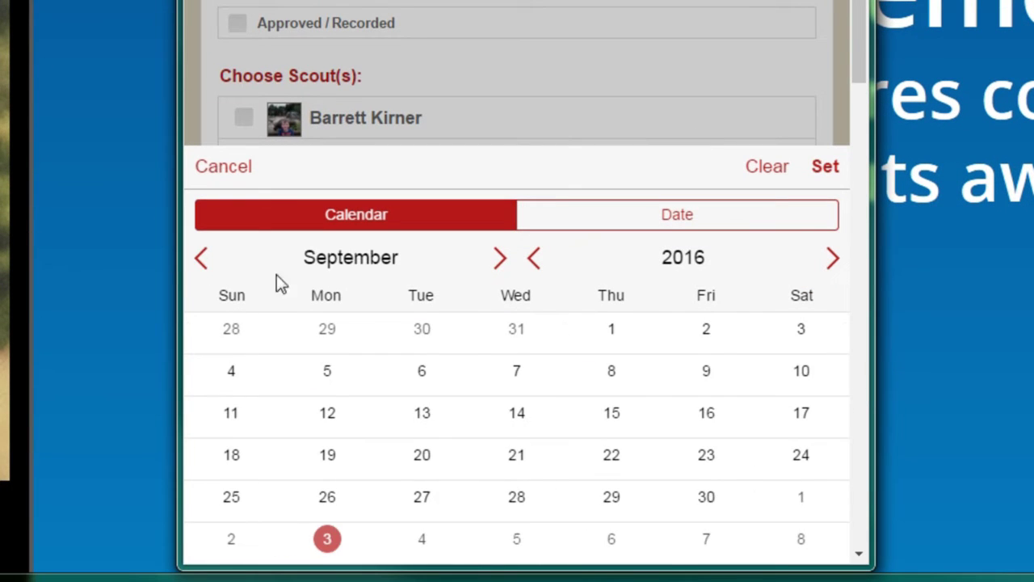
pyautogui.click(515, 499)
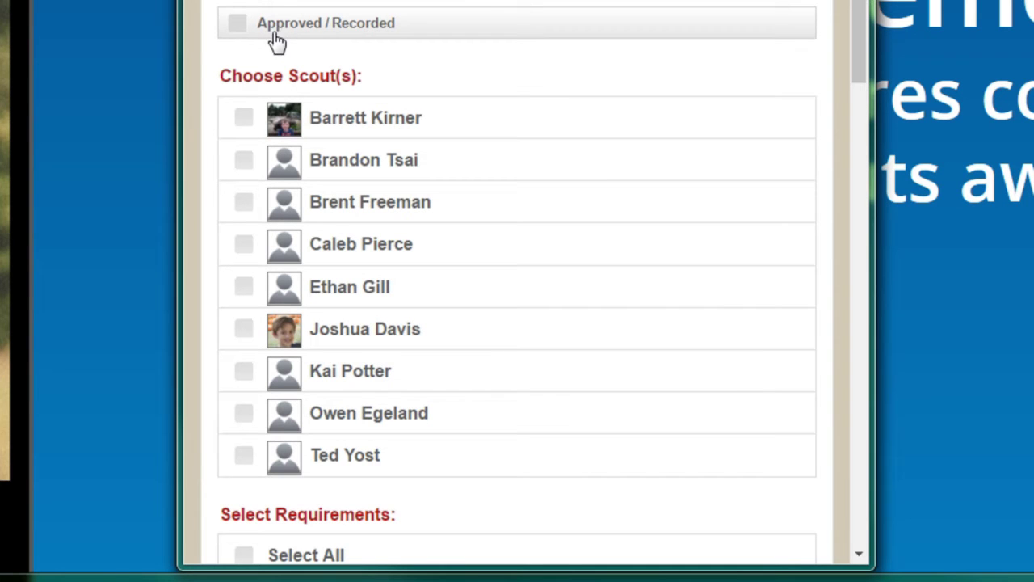
# Step: Mark the entry as Approved / Recorded and select the first seven scouts in the list
pyautogui.click(291, 33)
pyautogui.click(391, 123)
pyautogui.click(398, 161)
pyautogui.click(386, 205)
pyautogui.click(380, 255)
pyautogui.click(376, 292)
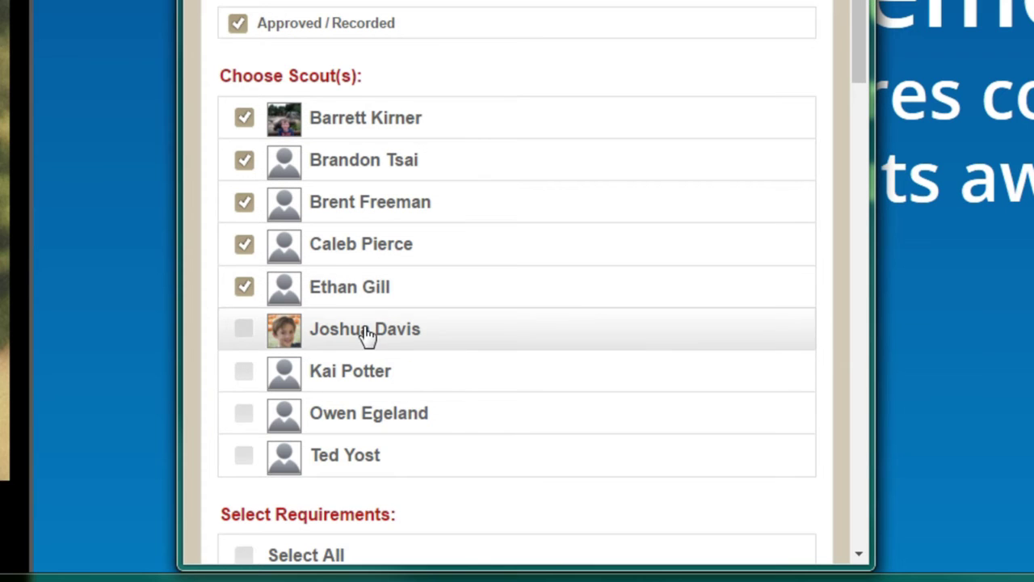
pyautogui.click(427, 333)
pyautogui.click(363, 378)
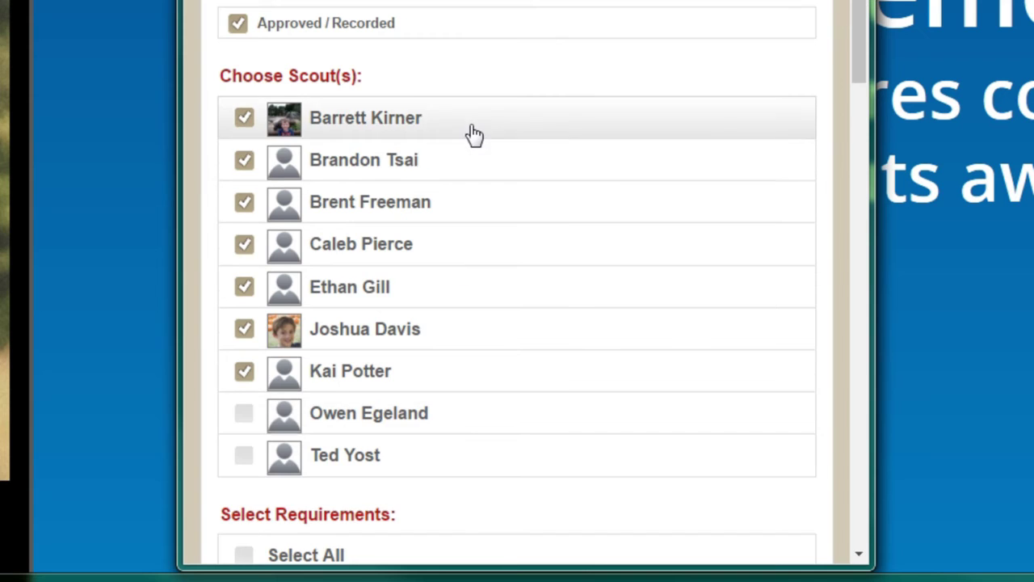
# Step: Select requirement #4 about listing group equipment and requirement #9 about reading a thermometer and barometer
pyautogui.scroll(-3, 474, 134)
pyautogui.scroll(-7, 481, 91)
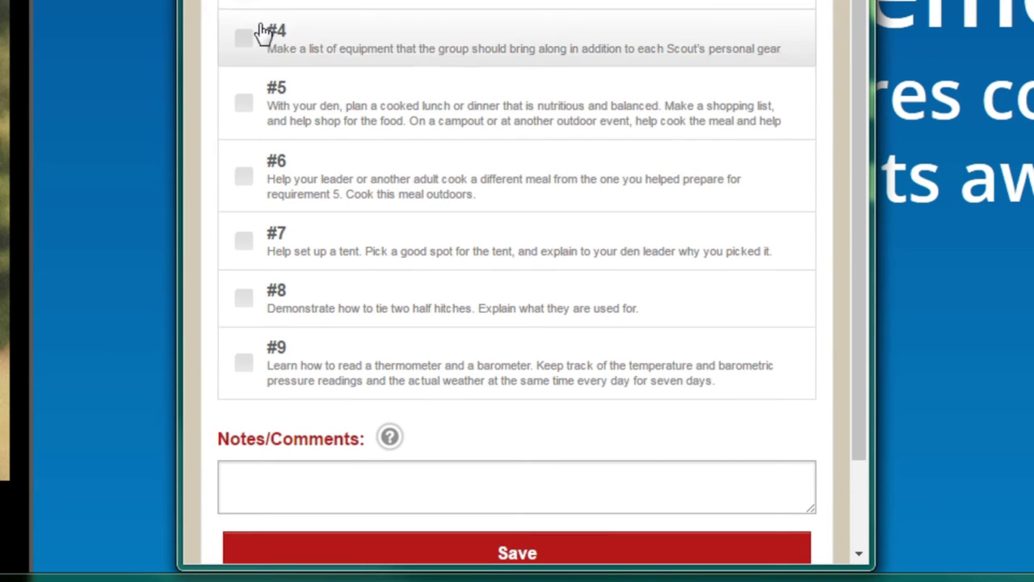
pyautogui.click(244, 38)
pyautogui.click(242, 362)
# Step: Add the note "Missing boys parents were emailed the requirements." and save the Bear Necessities entry
pyautogui.scroll(-1, 372, 286)
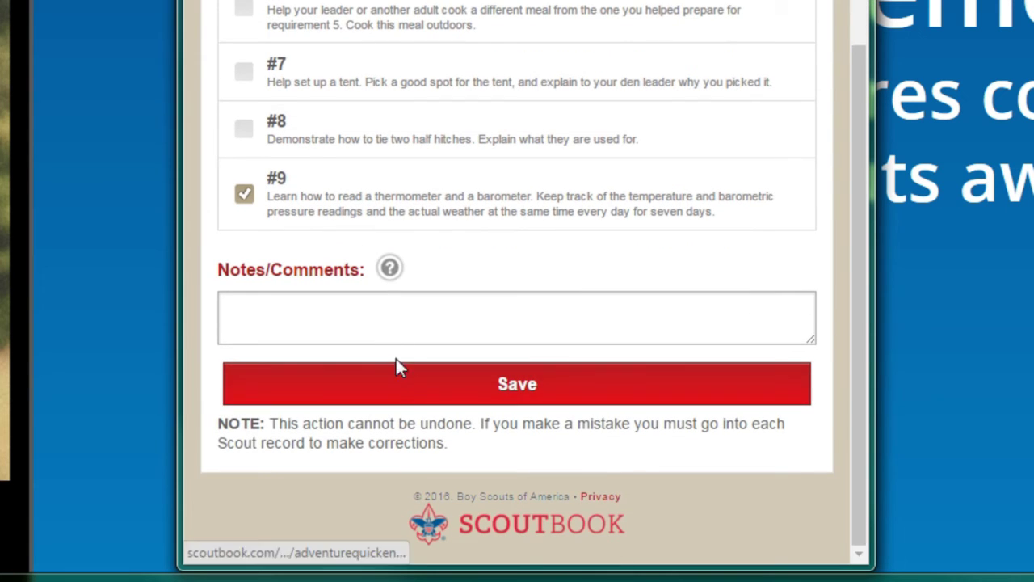
pyautogui.click(369, 307)
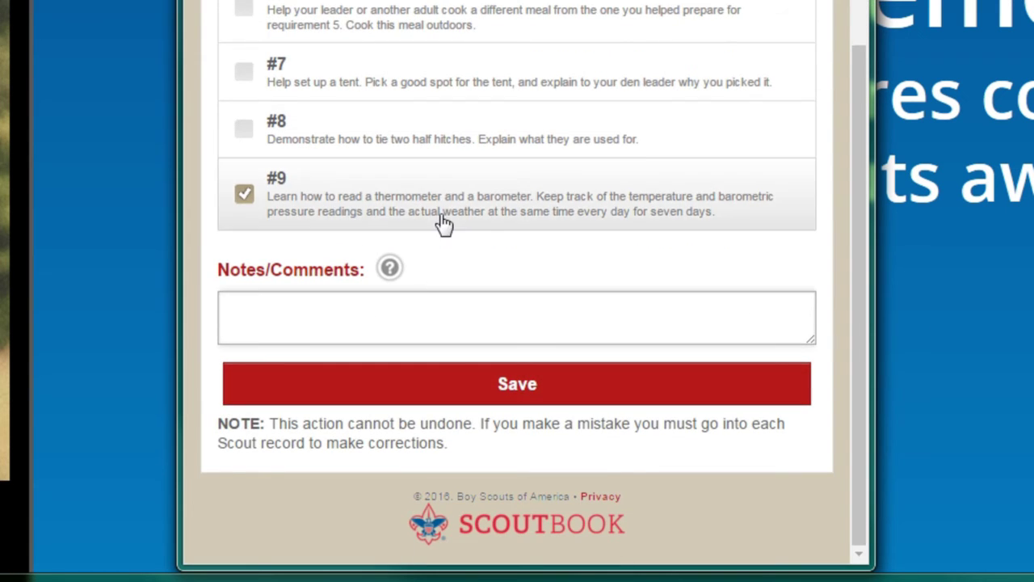
pyautogui.write('Missing boys p')
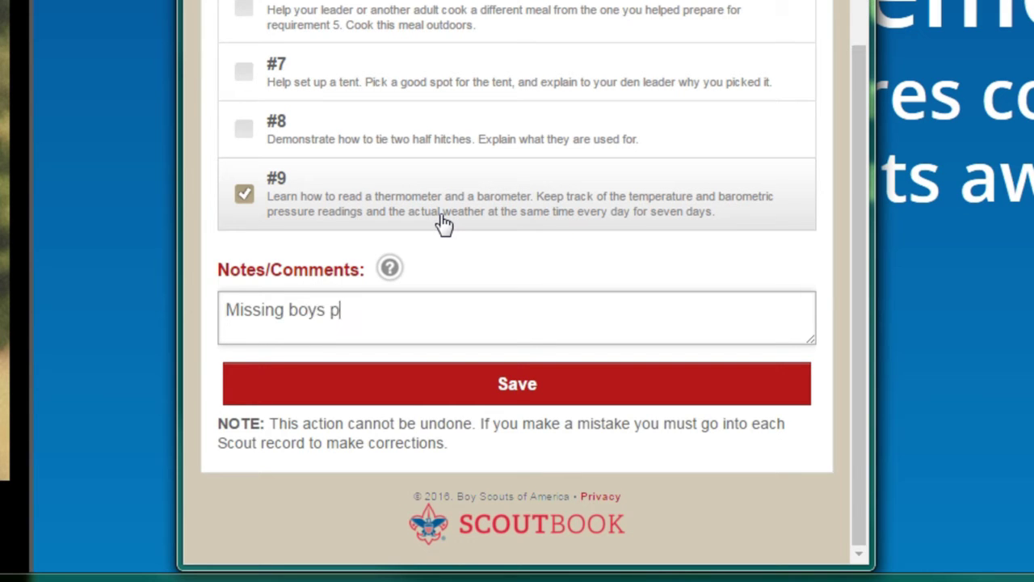
pyautogui.write('arents were emailed the requirements.')
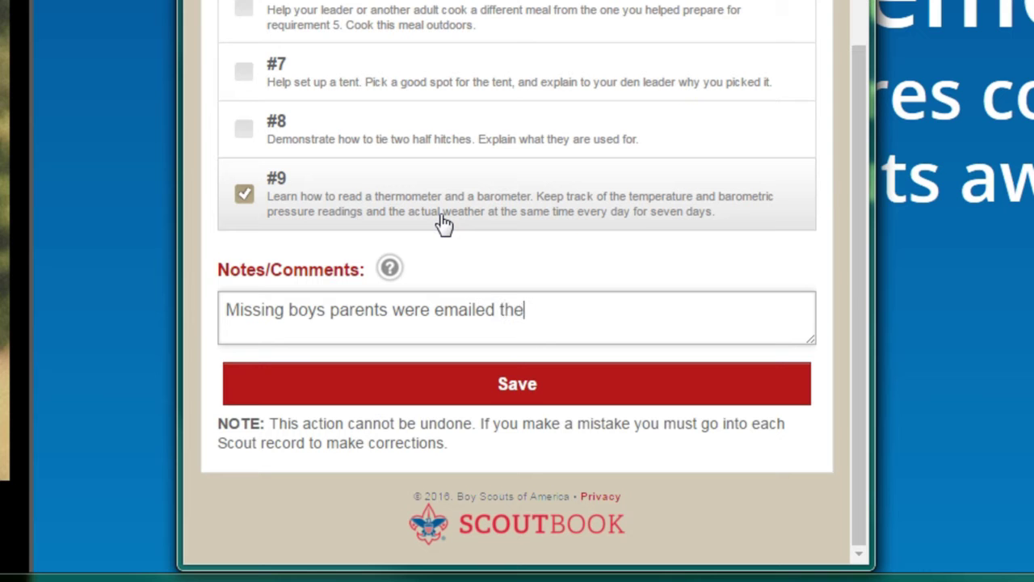
pyautogui.click(435, 389)
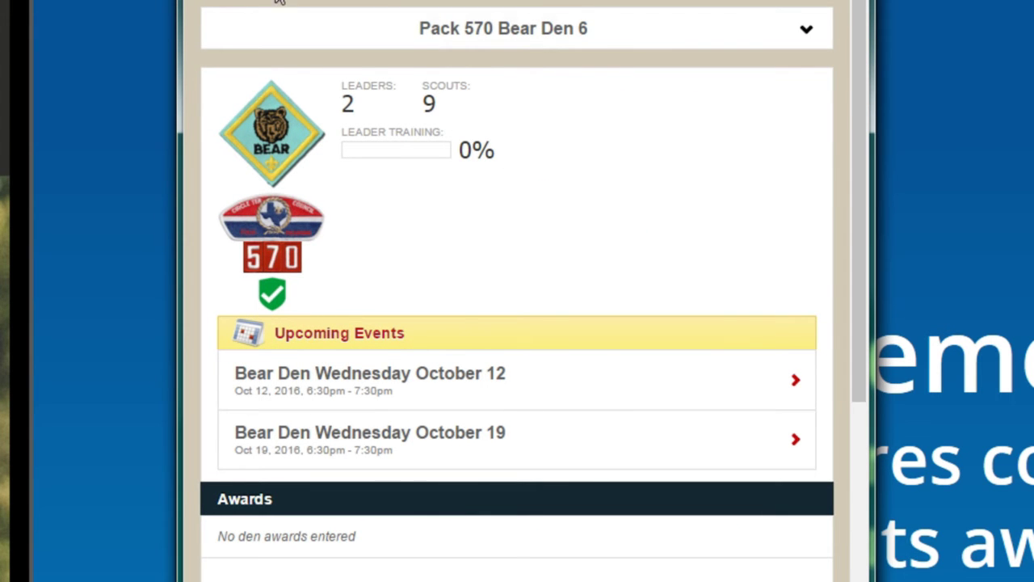
# Step: Open the Needs Purchasing report from the dashboard and review its approved items and the options for ordering or marking them as awarded
pyautogui.click(230, 2)
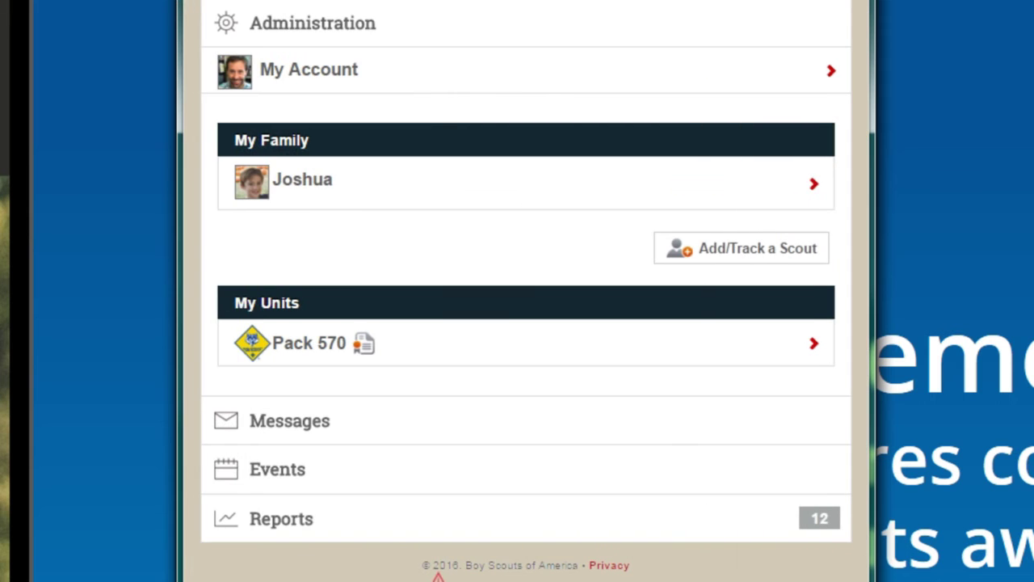
pyautogui.click(320, 529)
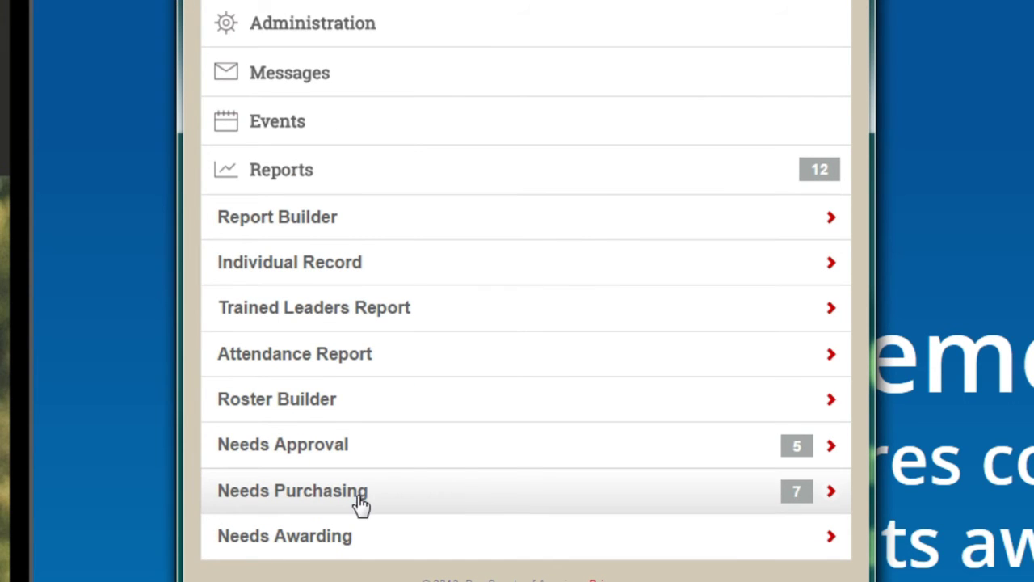
pyautogui.click(360, 500)
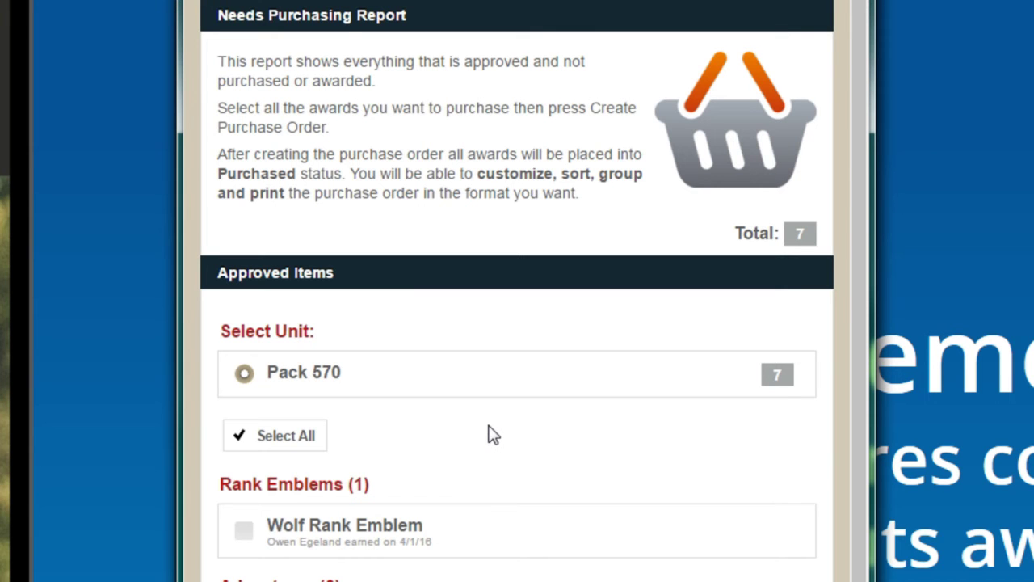
pyautogui.scroll(-3, 488, 444)
pyautogui.scroll(-4, 299, 342)
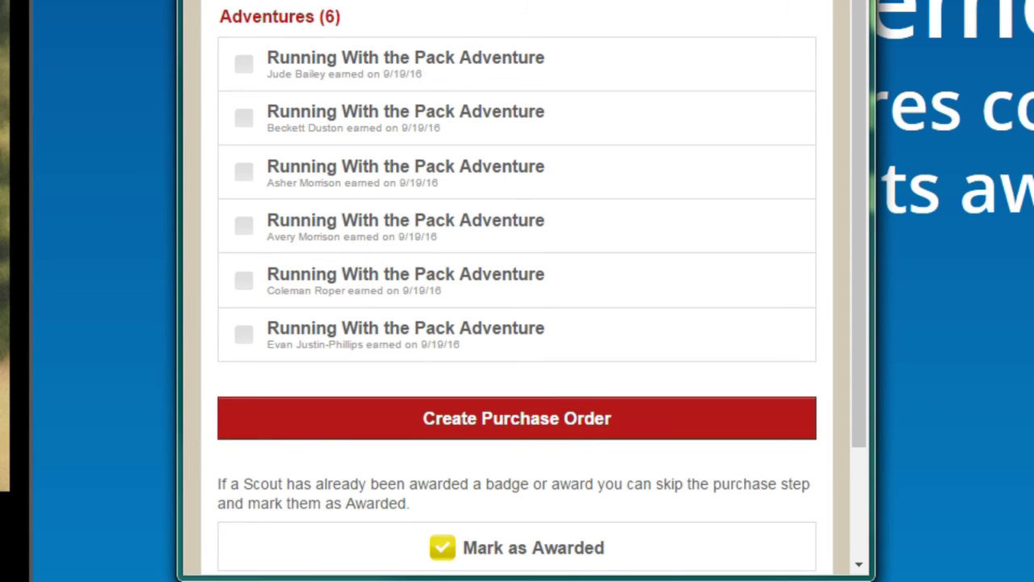
pyautogui.scroll(-2, 624, 135)
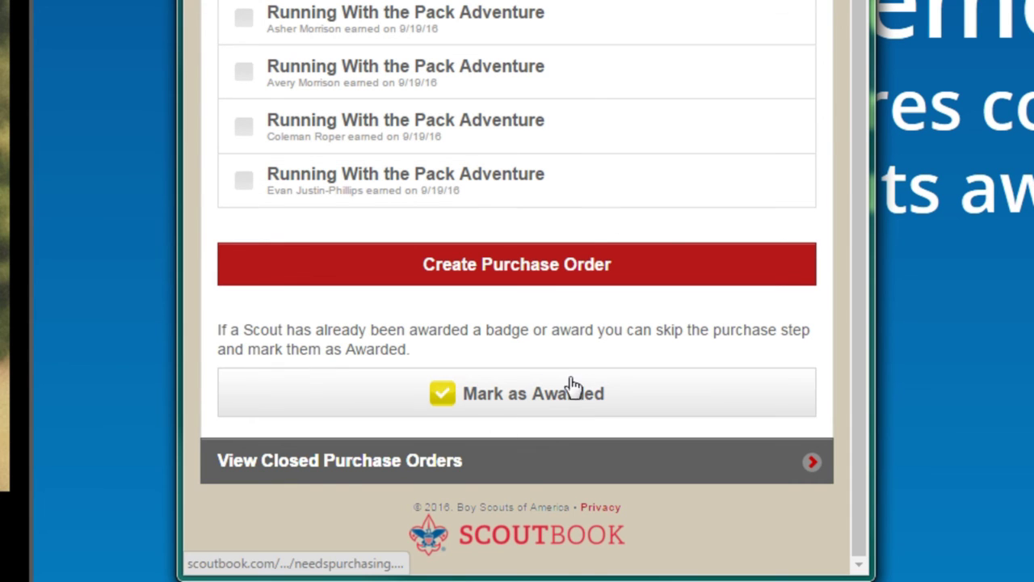
pyautogui.click(595, 383)
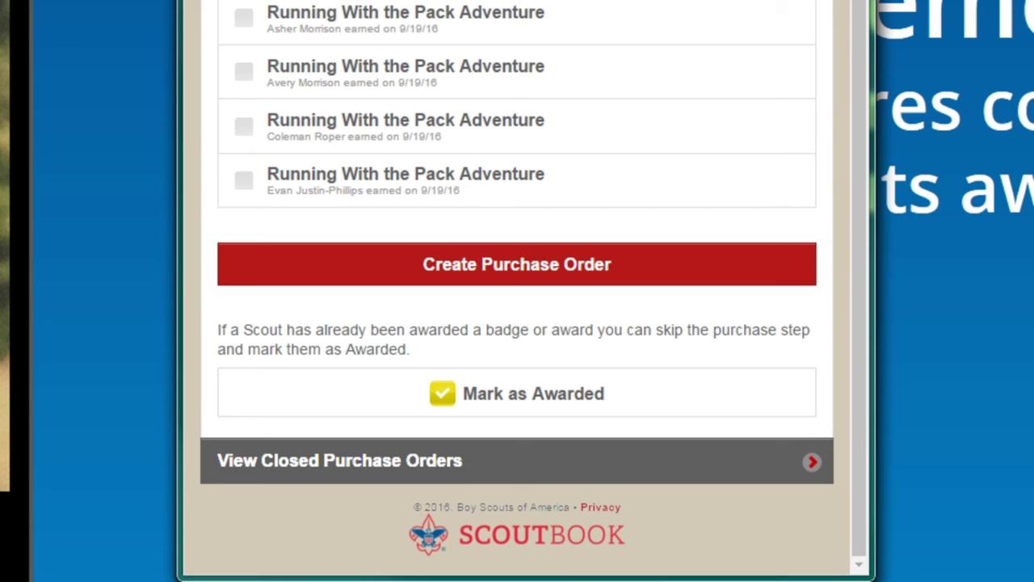